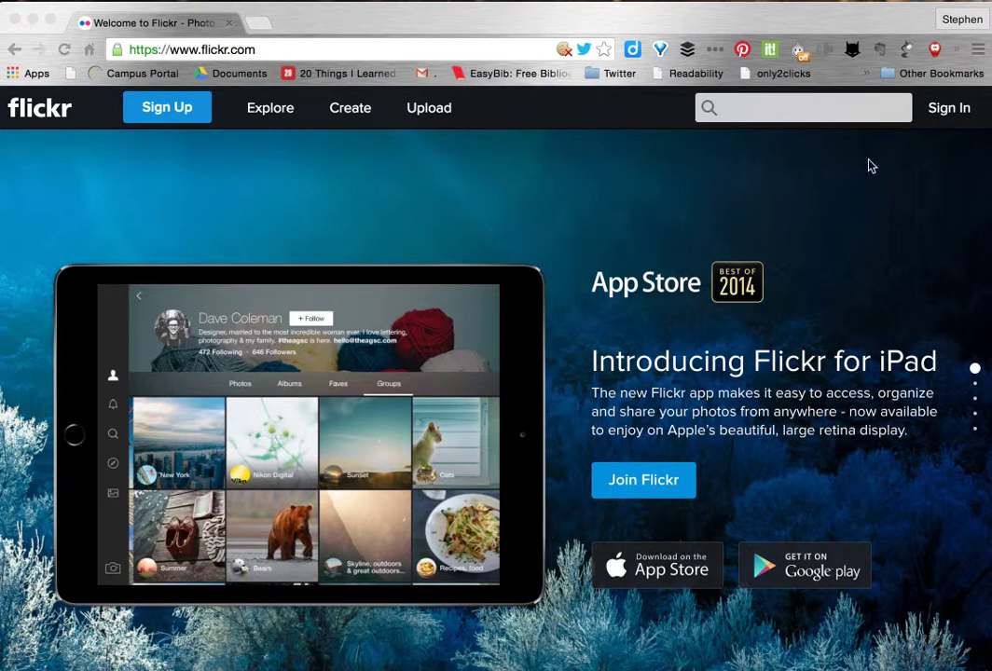
Search everyone's Flickr uploads for 'pencil'
click(763, 114)
click(744, 108)
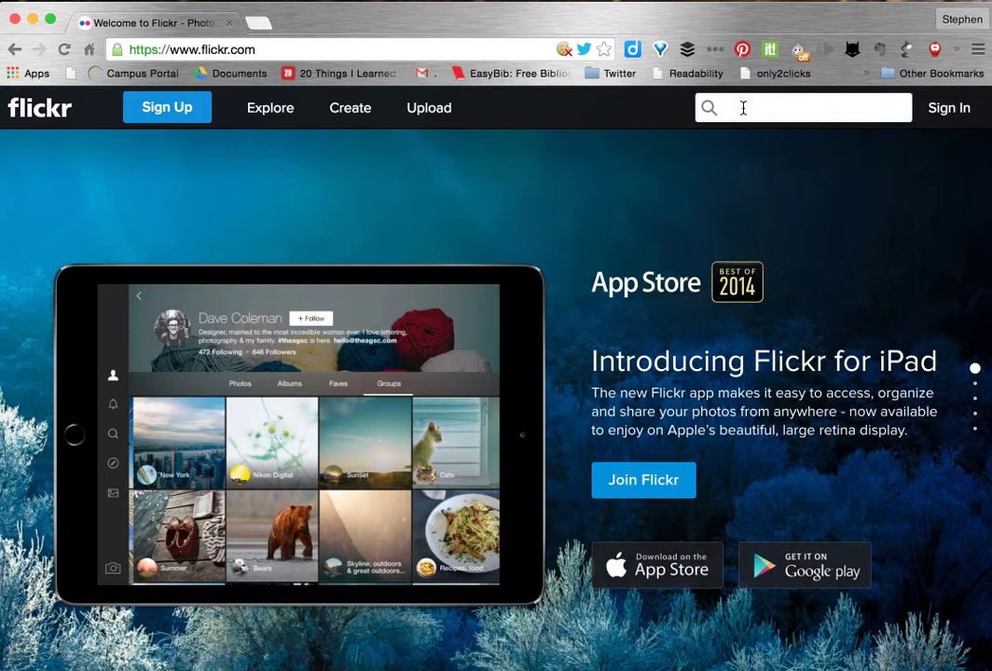
text(pencil)
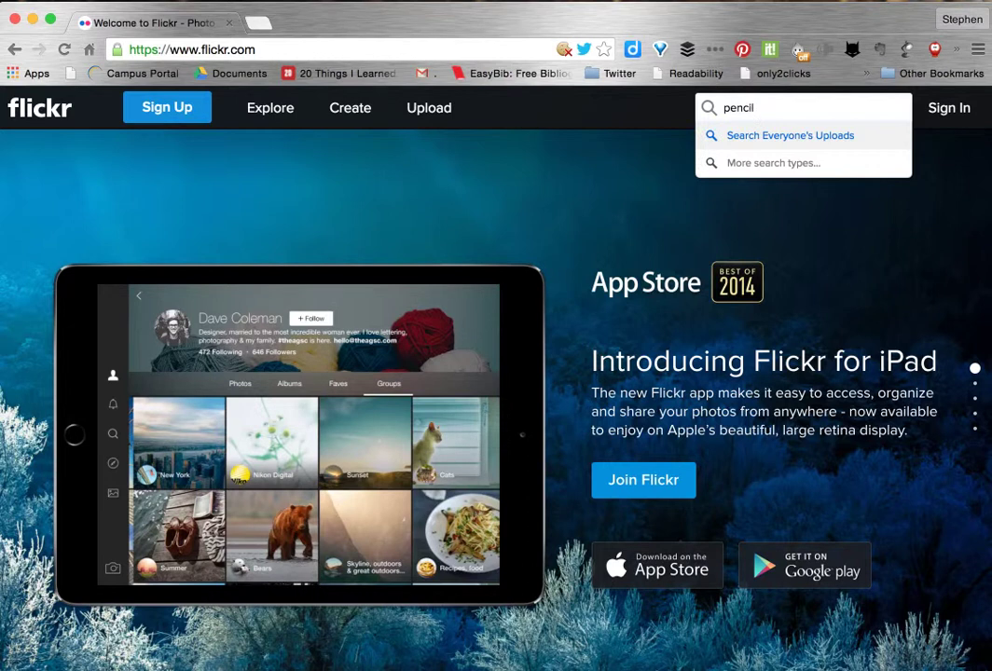
key(Return)
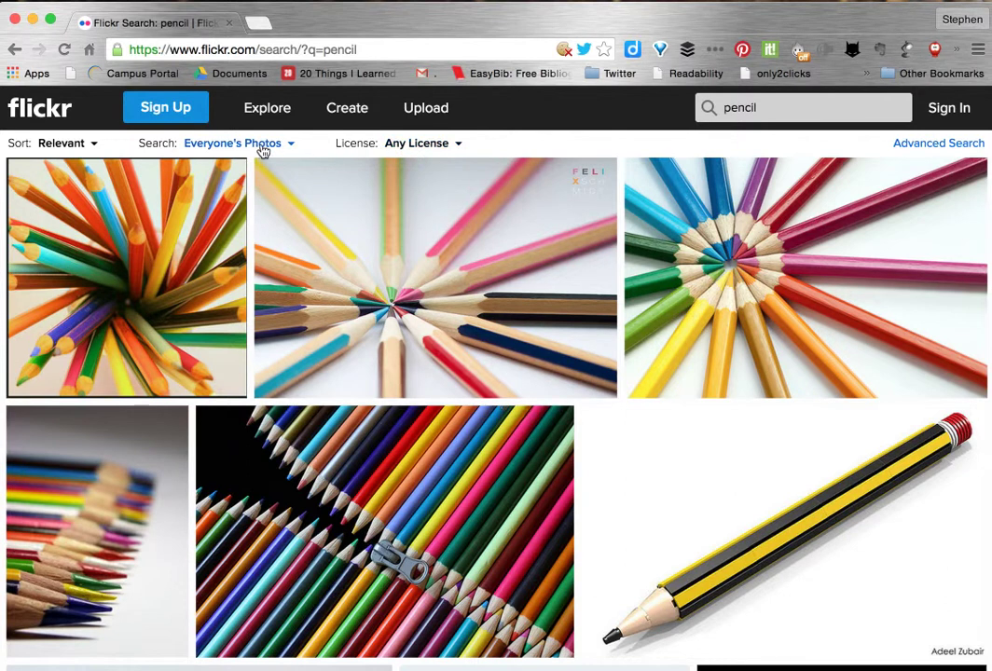
Set the License filter on the pencil results to 'Creative Commons only'
click(425, 149)
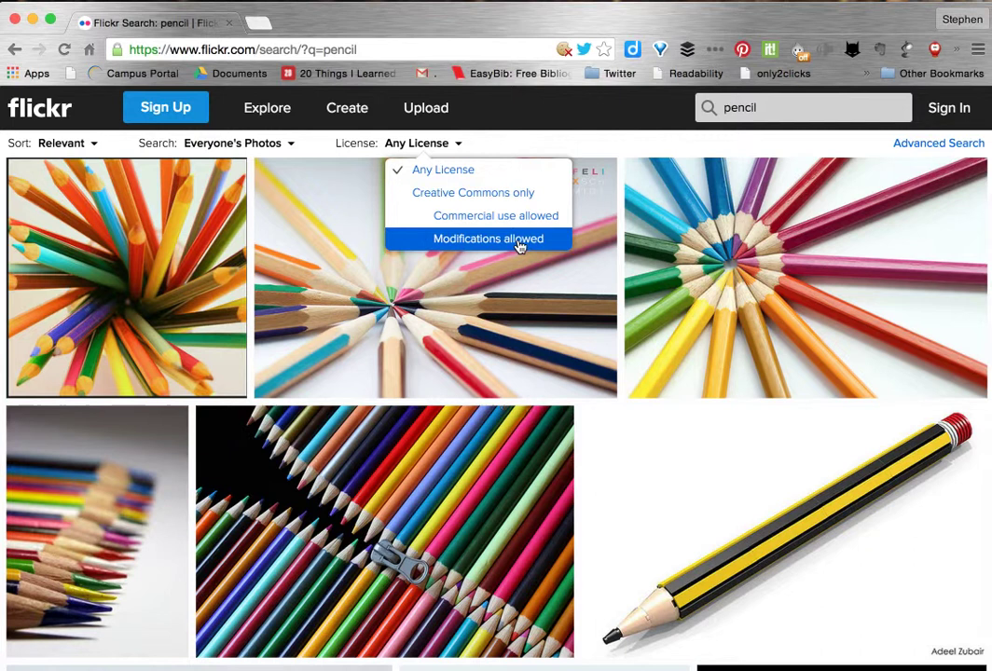
click(441, 198)
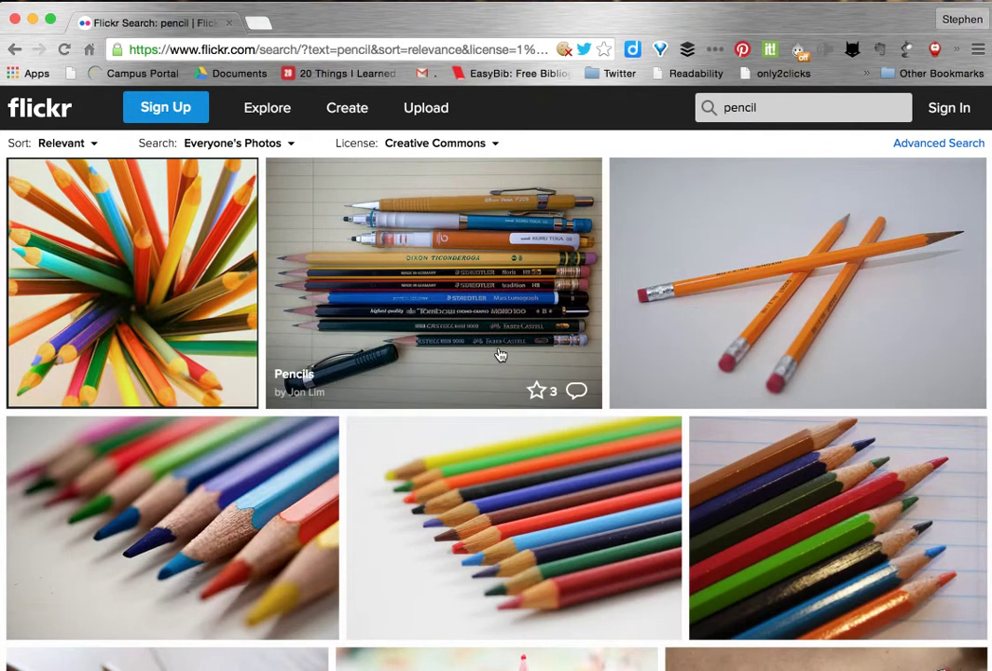
Open the 'Coloured Pencils [3]' photo page and select its web address
click(187, 518)
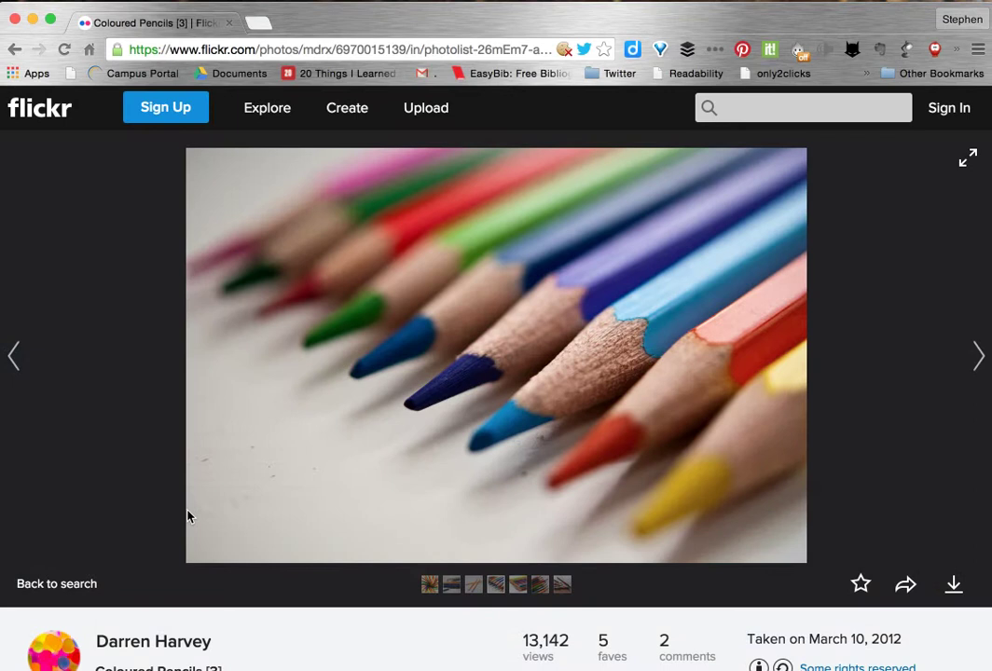
scroll(867, 428, down, 2)
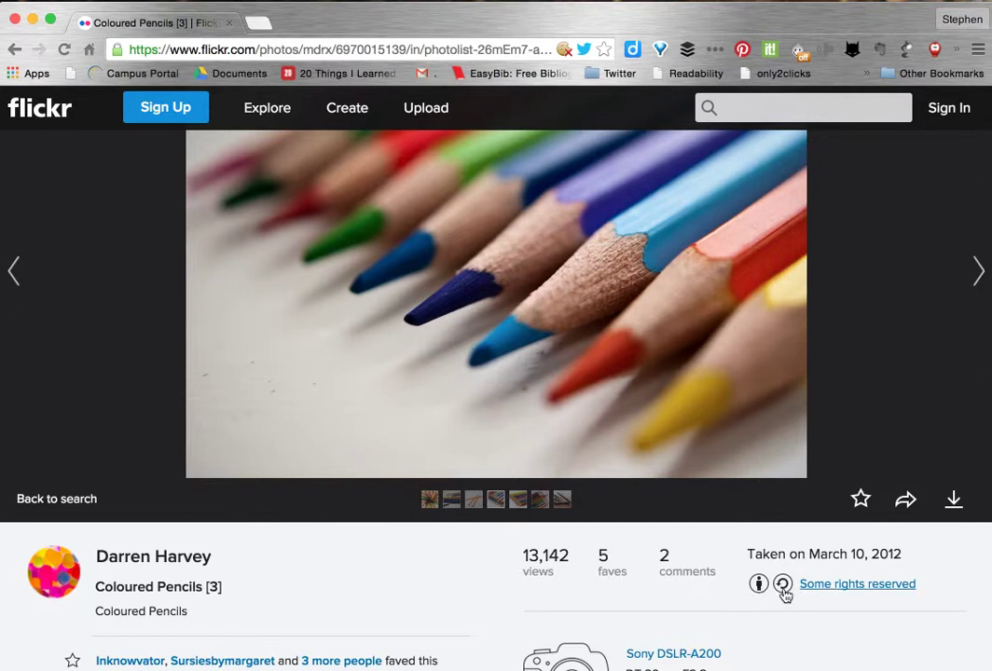
scroll(884, 598, up, 2)
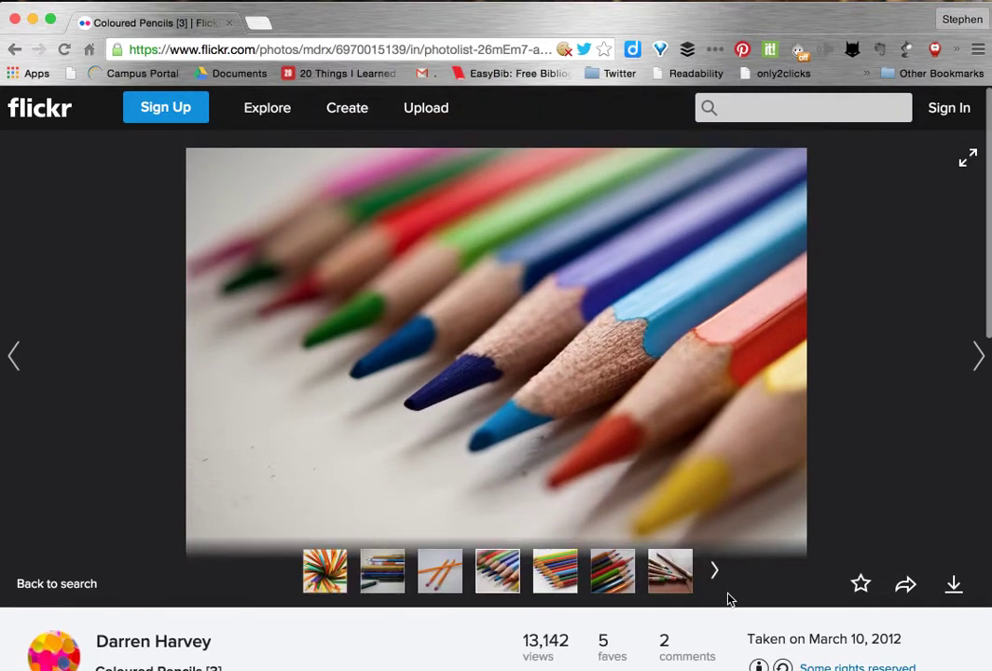
click(329, 46)
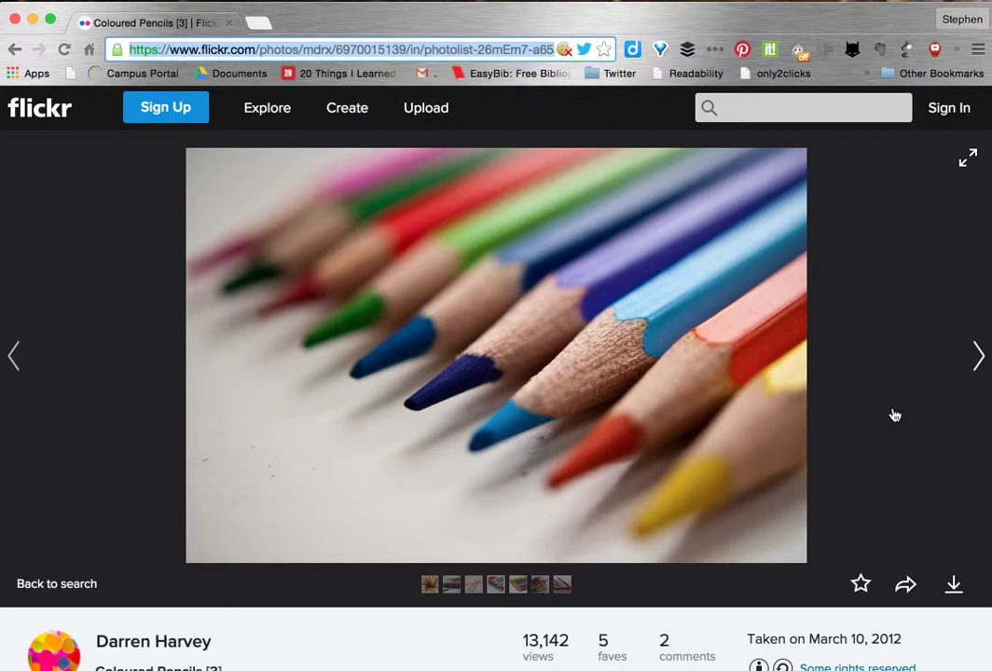
Download the coloured pencils photo at Large (2048 × 1371) size
click(953, 587)
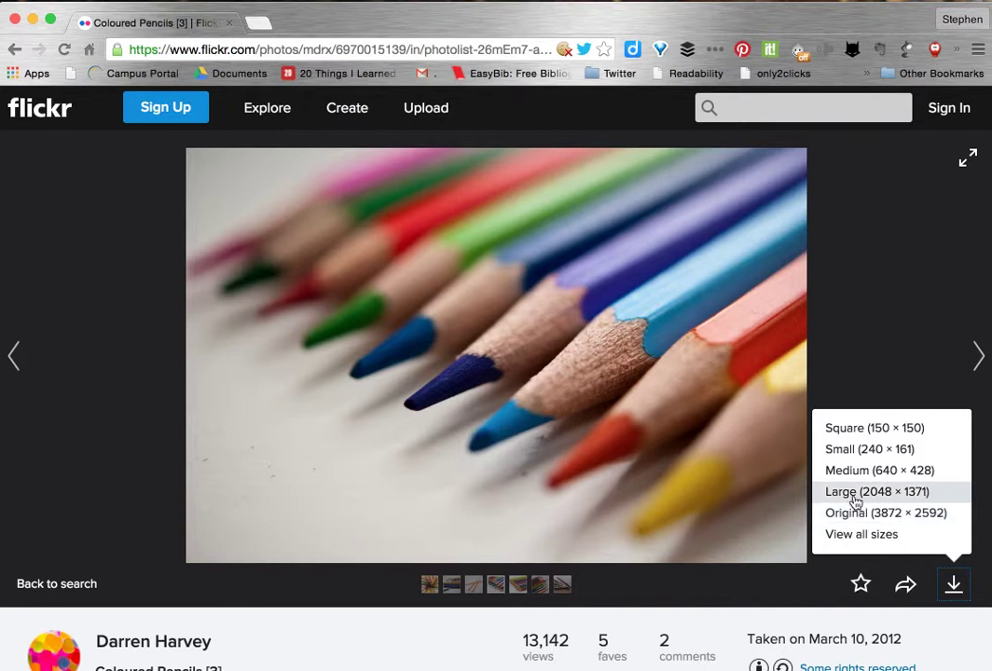
click(856, 492)
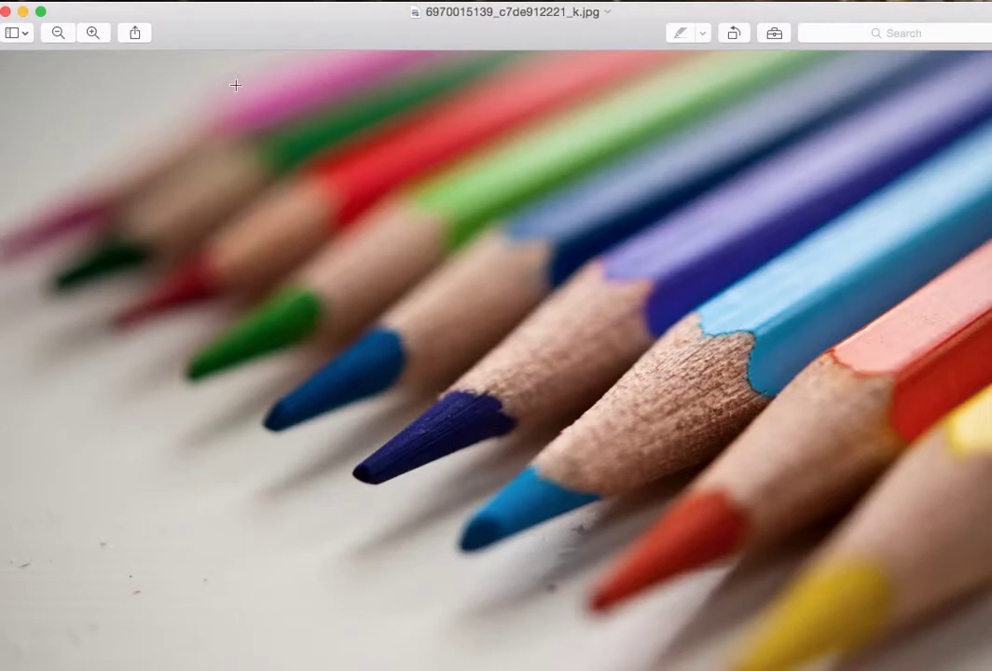
click(6, 12)
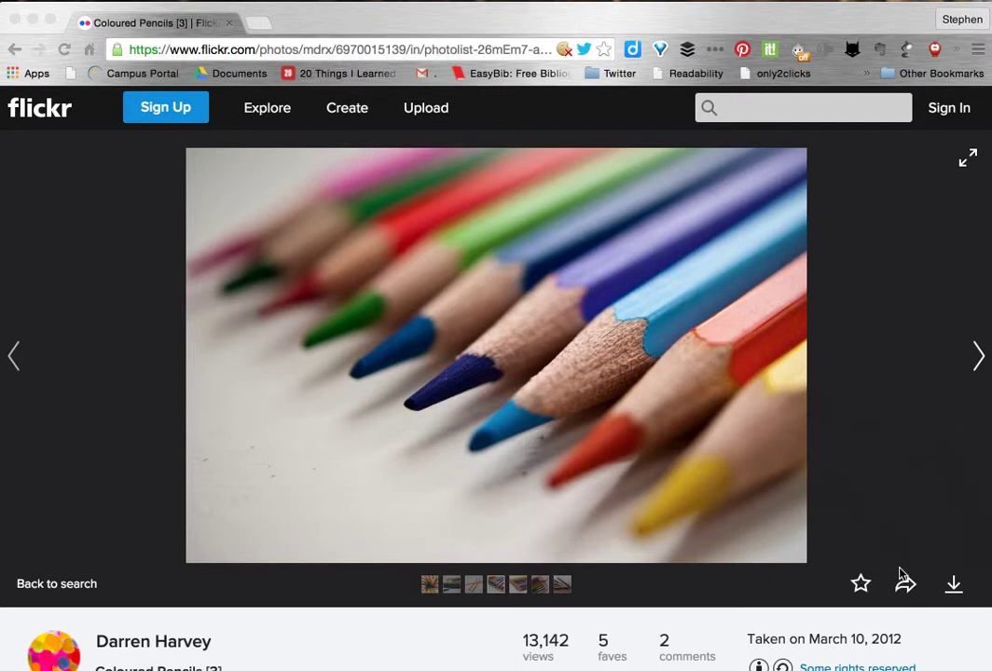
scroll(902, 571, down, 2)
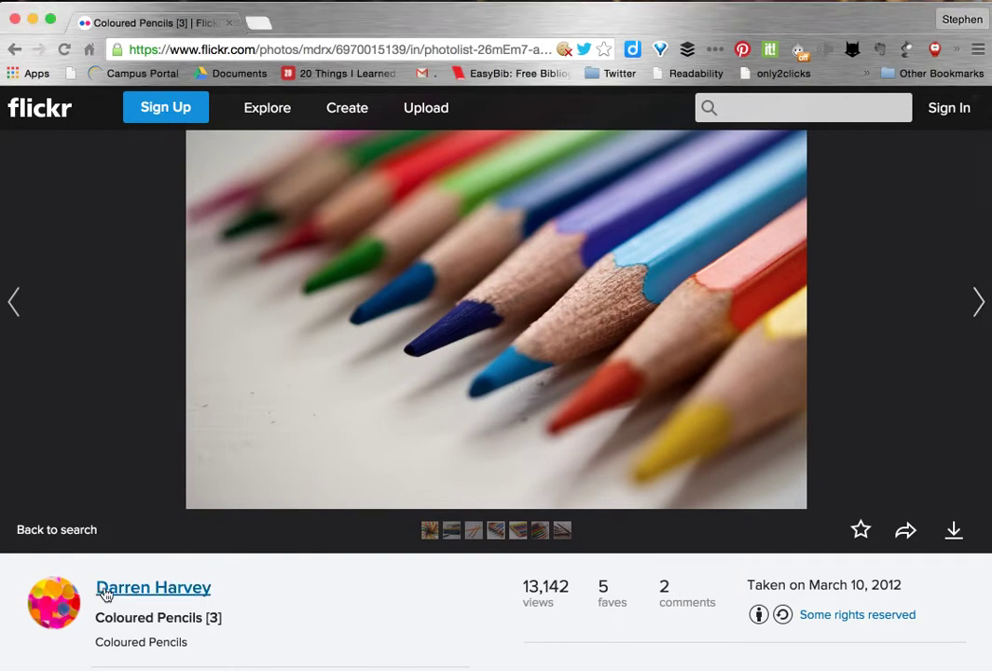
drag(92, 589, 211, 593)
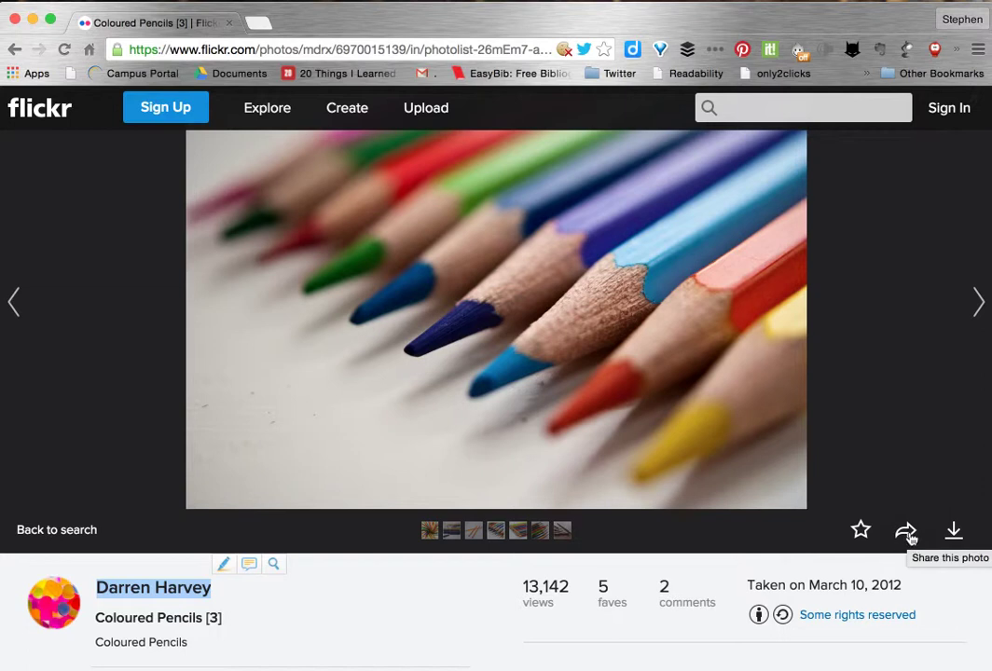
click(909, 535)
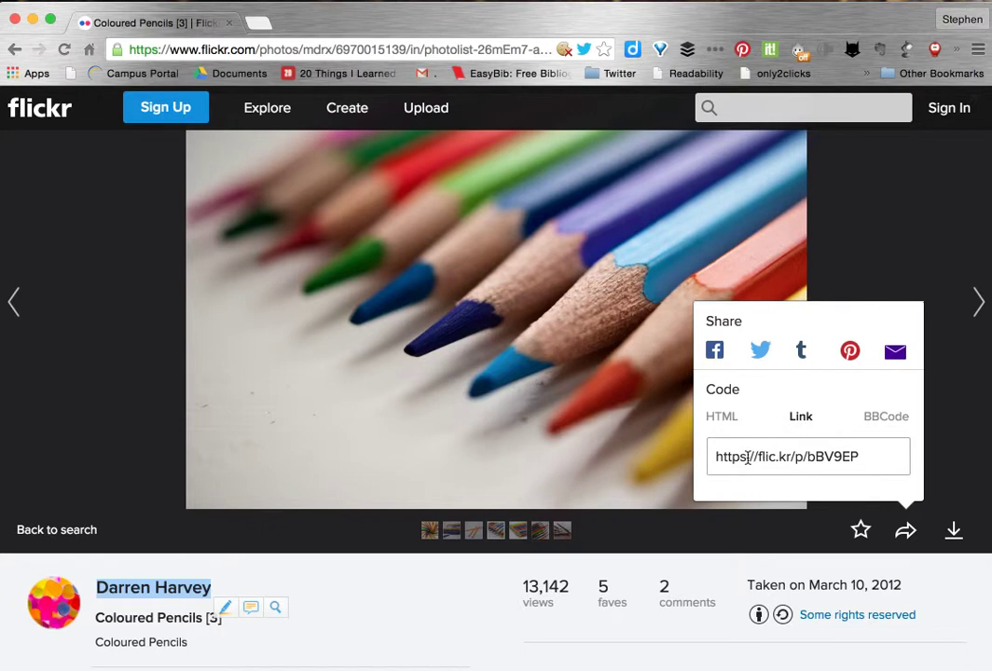
drag(718, 458, 867, 464)
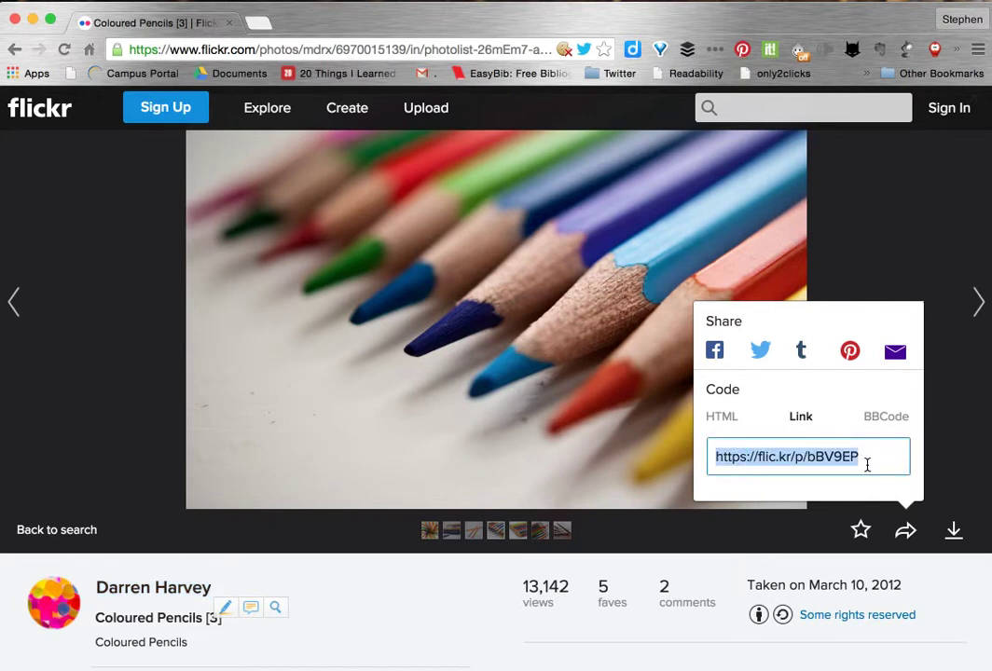
click(948, 593)
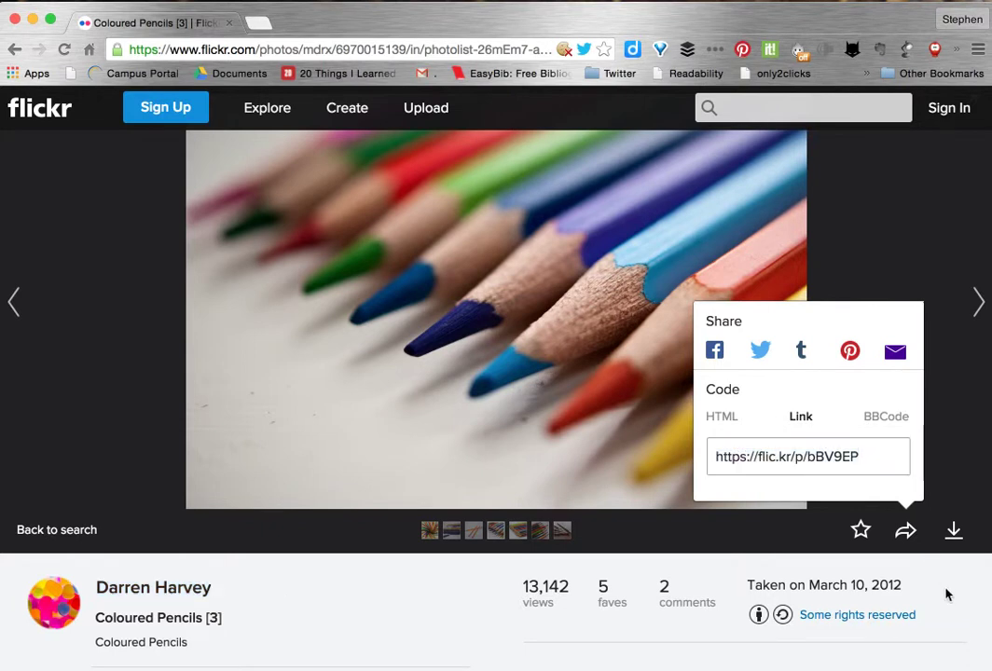
Select the page address up to the photo ID and reopen the share options
click(129, 51)
click(128, 50)
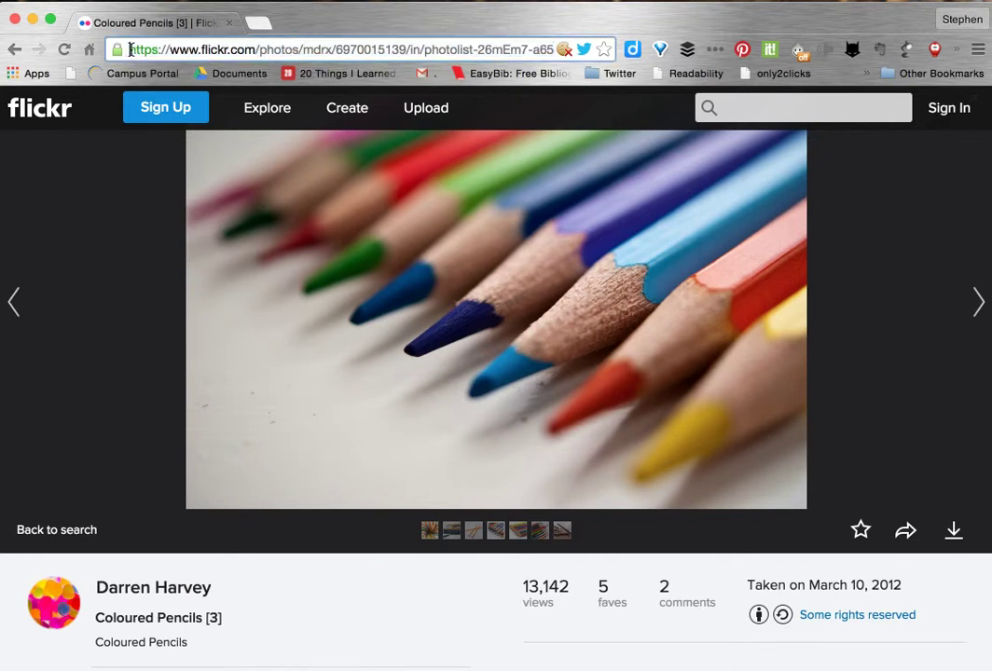
drag(130, 49, 408, 54)
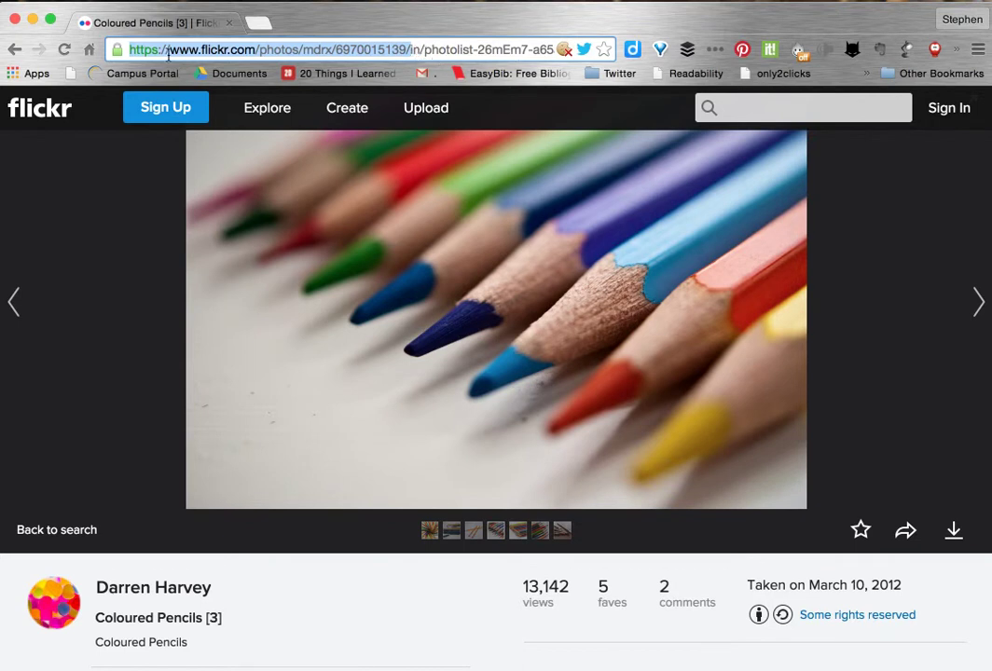
drag(168, 56, 154, 53)
click(909, 533)
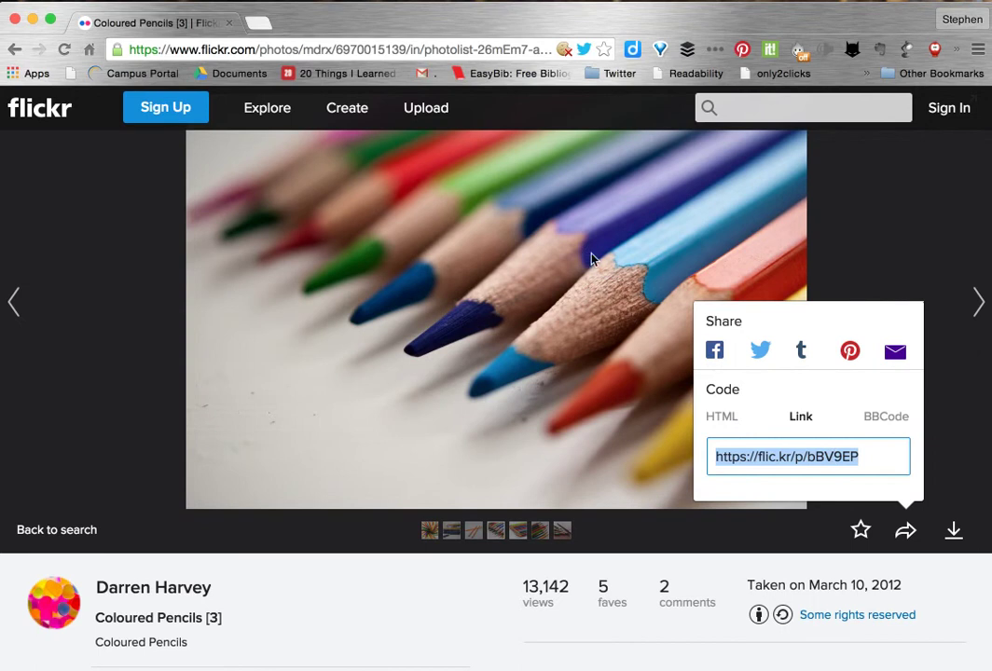
click(207, 53)
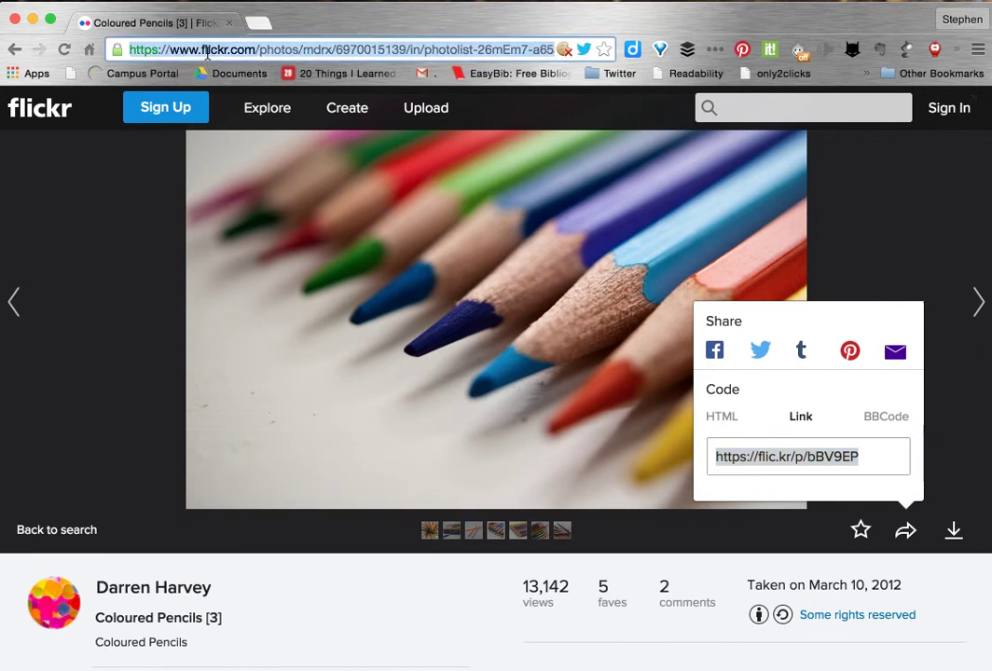
click(129, 50)
drag(131, 51, 408, 54)
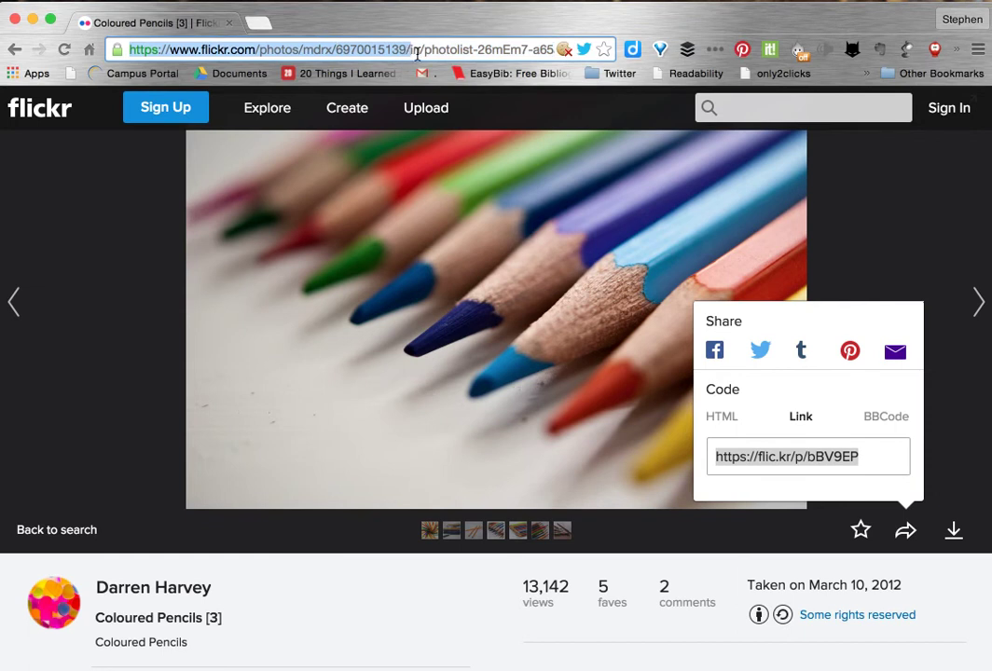
click(418, 54)
drag(411, 53, 344, 45)
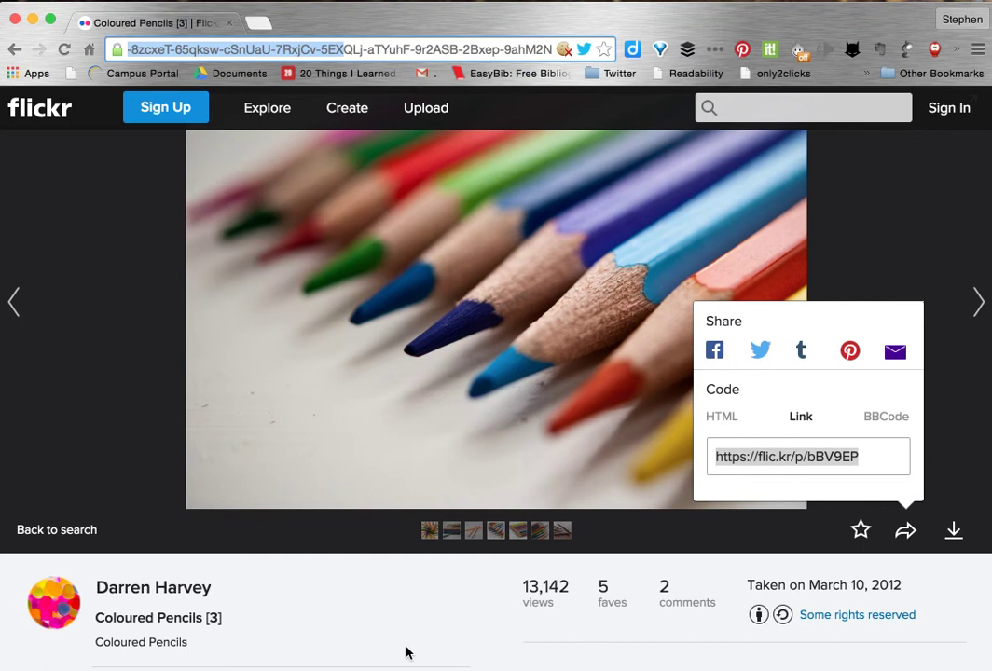
click(93, 585)
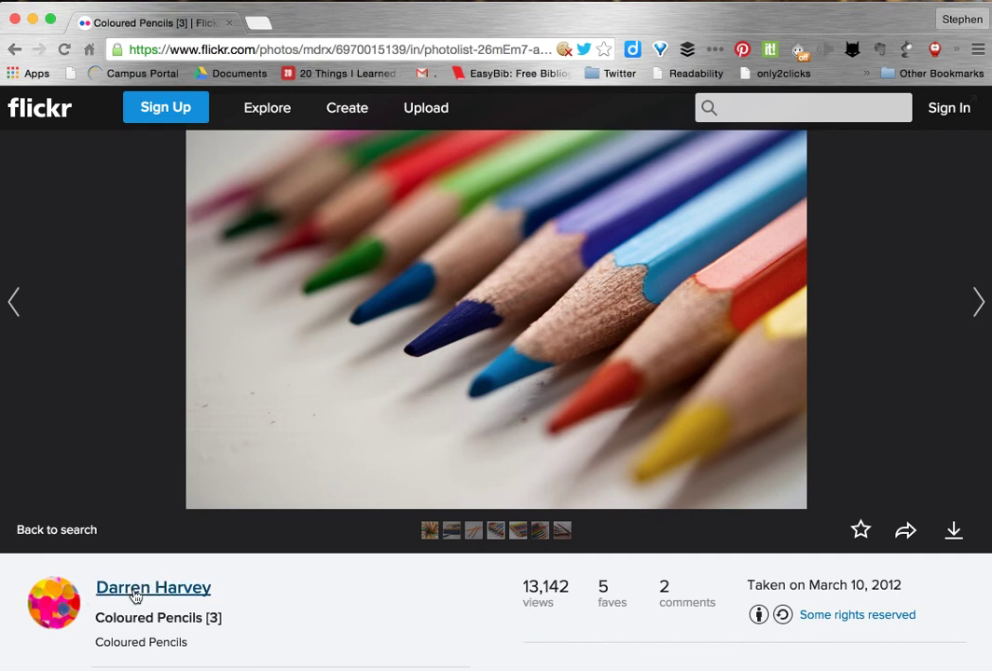
click(910, 539)
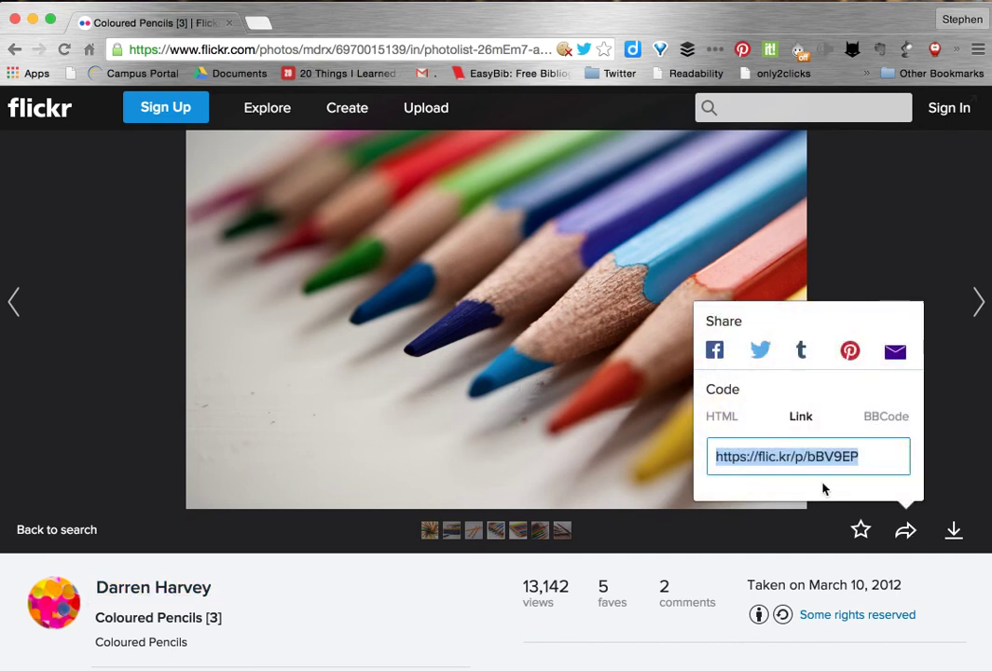